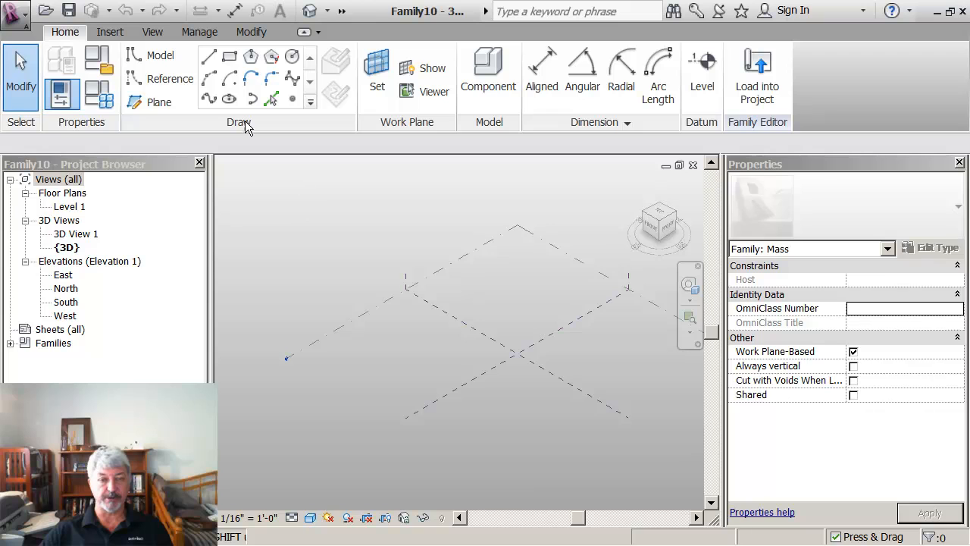
# Draw an ellipse on Level 1 centred on the reference-plane intersection, with half-axes of about 152' and 88'
pyautogui.click(230, 101)
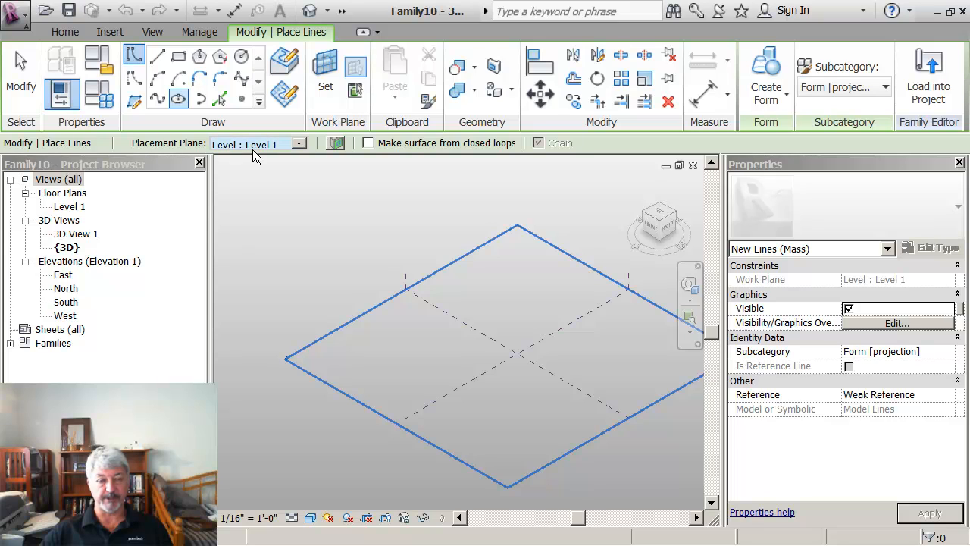
pyautogui.click(517, 354)
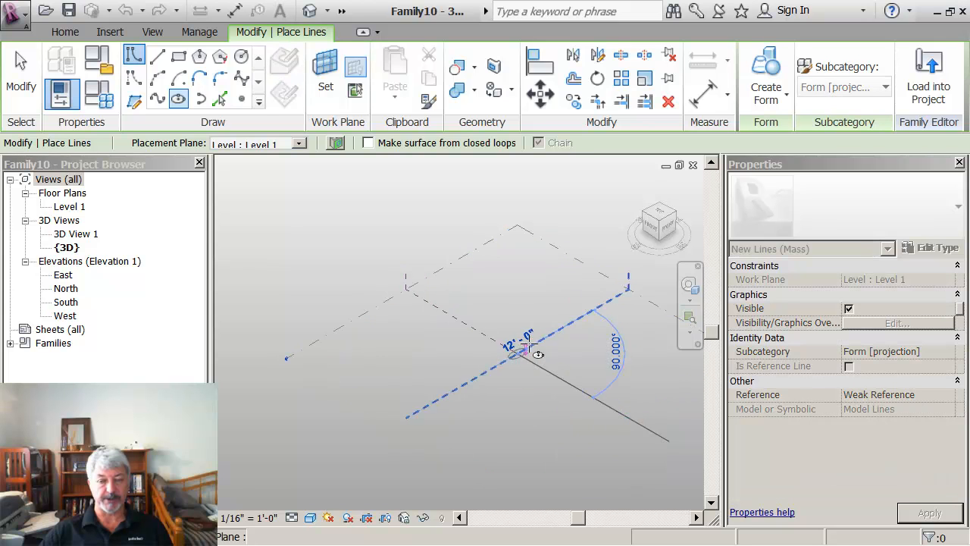
pyautogui.click(623, 291)
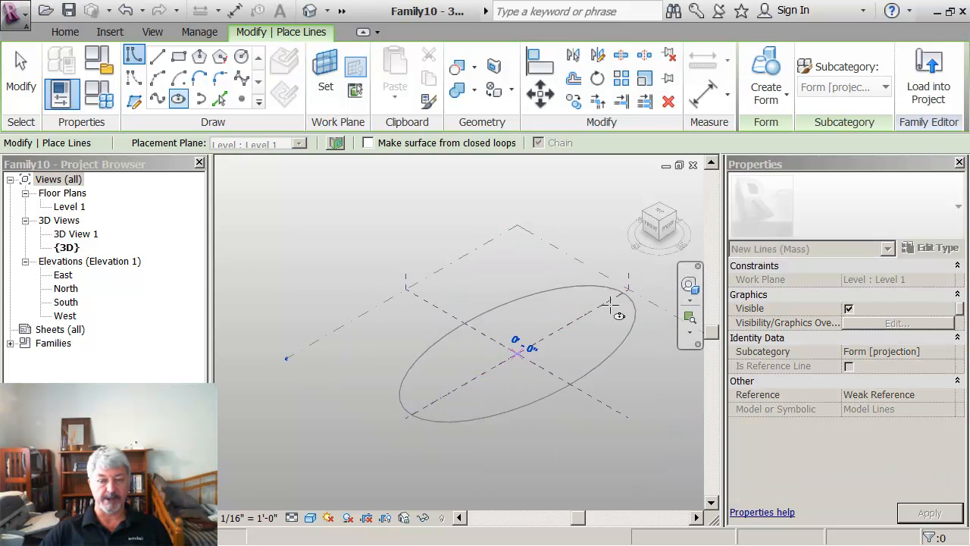
pyautogui.click(591, 383)
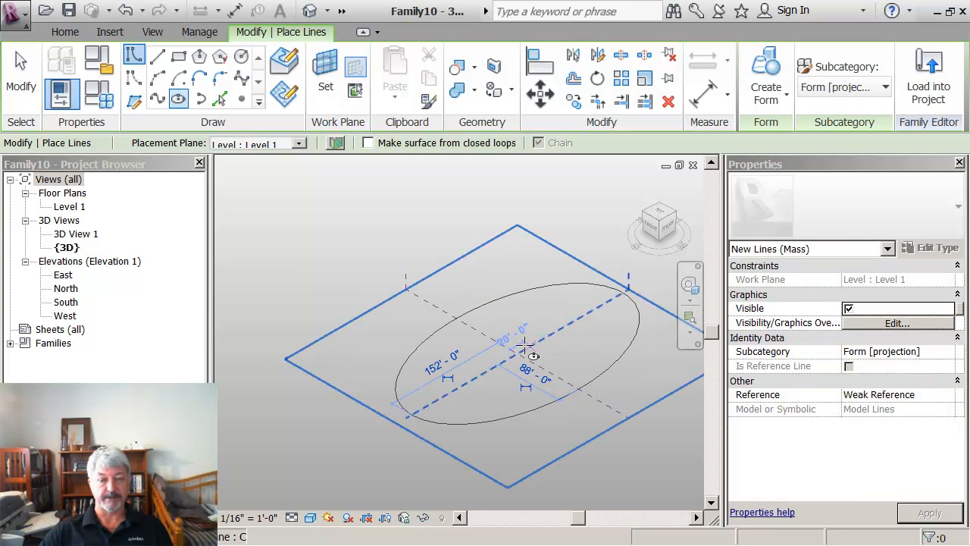
pyautogui.moveTo(444, 267)
pyautogui.keyDown('shift'); pyautogui.mouseDown(button='middle')
pyautogui.moveTo(384, 265)
pyautogui.moveTo(419, 245)
pyautogui.moveTo(411, 230)
pyautogui.moveTo(412, 238)
pyautogui.mouseUp(button='middle'); pyautogui.keyUp('shift')
pyautogui.press('Escape')
pyautogui.press('Escape')
pyautogui.press('Escape')
pyautogui.scroll(2, 412, 237)
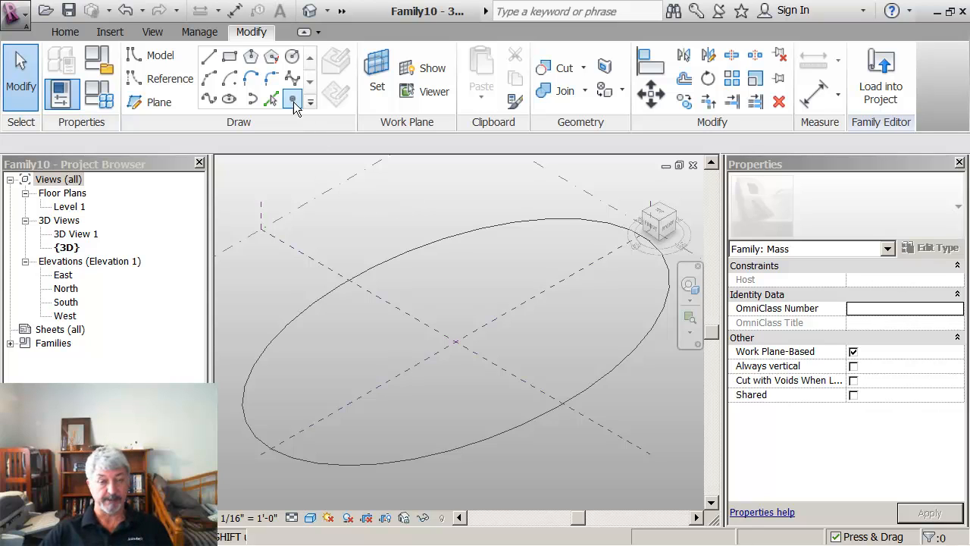
# Place a reference point on the ellipse, just past its crossing with the centre reference plane
pyautogui.click(293, 99)
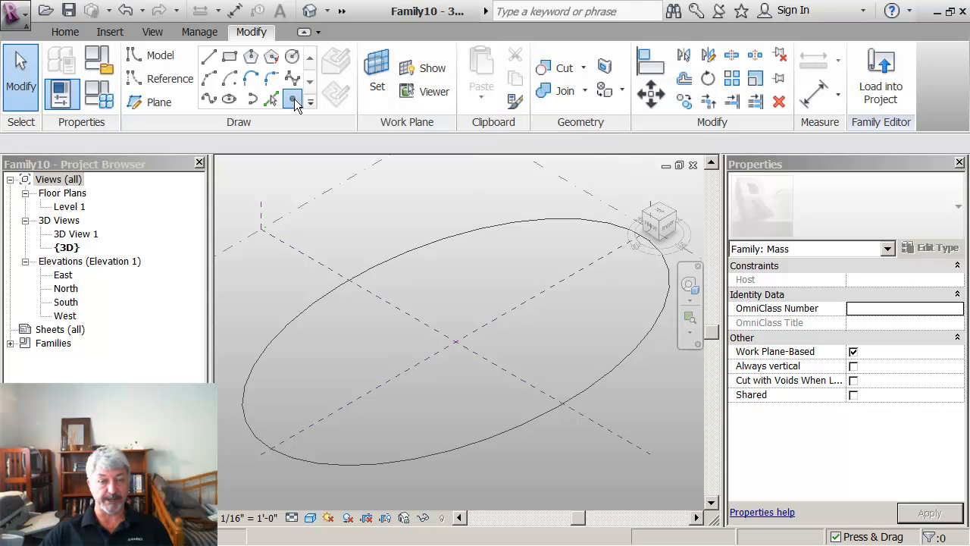
pyautogui.click(594, 384)
pyautogui.press('Escape')
pyautogui.press('Escape')
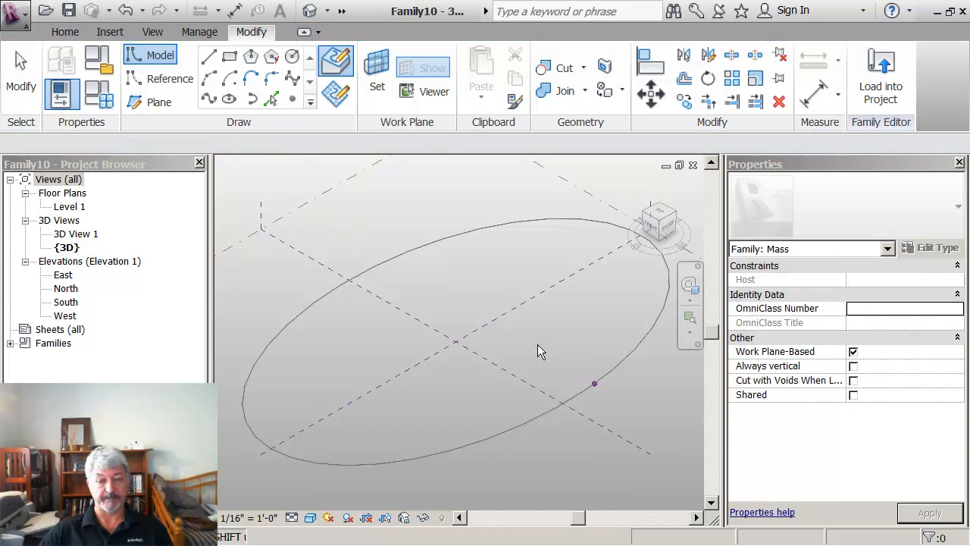
# Slide the reference point along the ellipse and bring it back to a normalized curve parameter of about 0.277
pyautogui.click(595, 385)
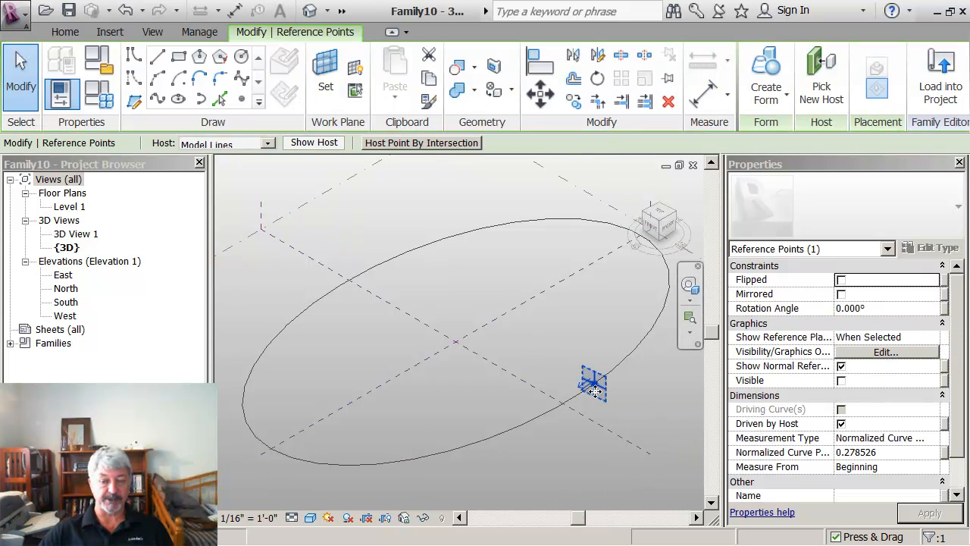
pyautogui.moveTo(595, 385); pyautogui.dragTo(657, 347)
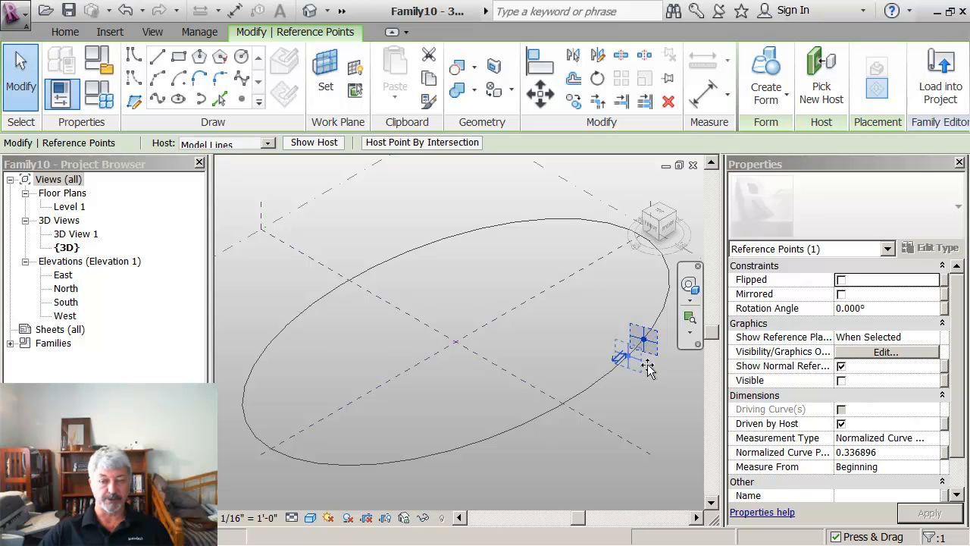
pyautogui.moveTo(626, 397); pyautogui.dragTo(624, 400)
# On the reference point's work plane, draw a 3' vertical line up from the point and a 6' horizontal line outward
pyautogui.scroll(3, 552, 459)
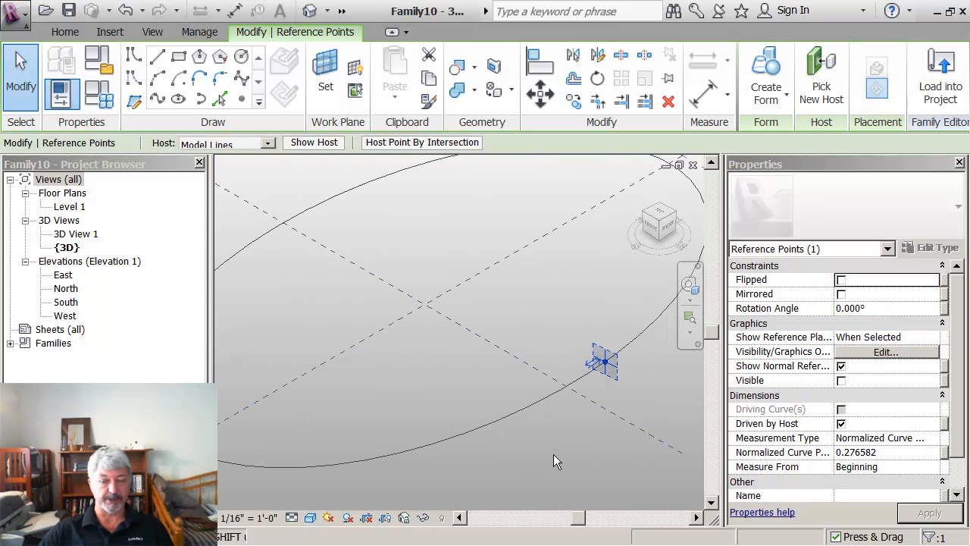
pyautogui.moveTo(555, 445); pyautogui.dragTo(414, 444, button='middle')
pyautogui.scroll(2, 443, 436)
pyautogui.moveTo(497, 362); pyautogui.dragTo(404, 453, button='middle')
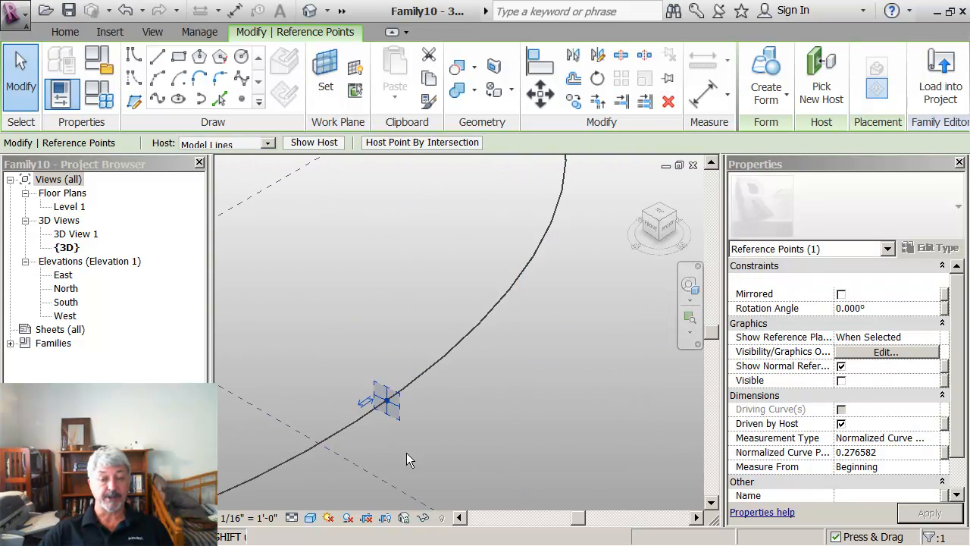
pyautogui.scroll(-2, 432, 416)
pyautogui.scroll(2, 437, 411)
pyautogui.moveTo(435, 347); pyautogui.dragTo(414, 426, button='middle')
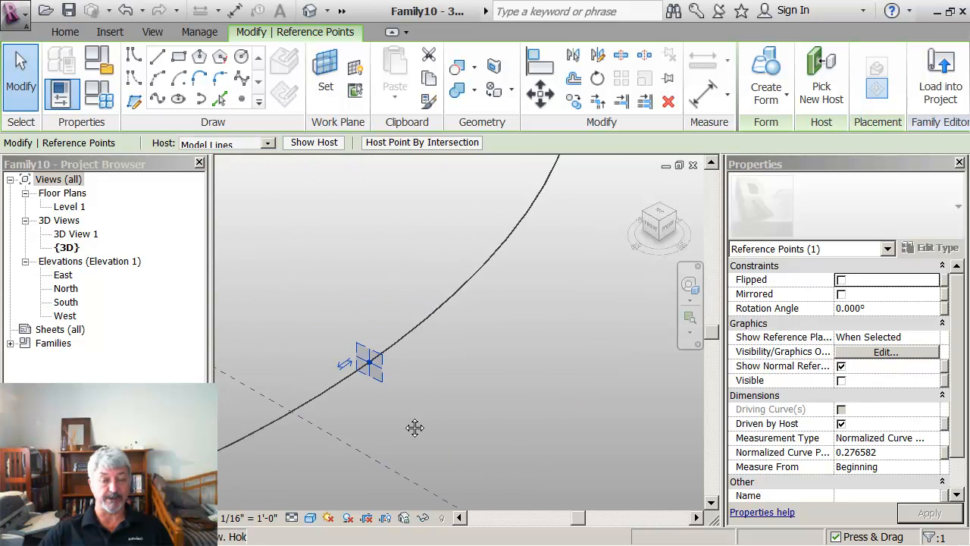
pyautogui.click(157, 57)
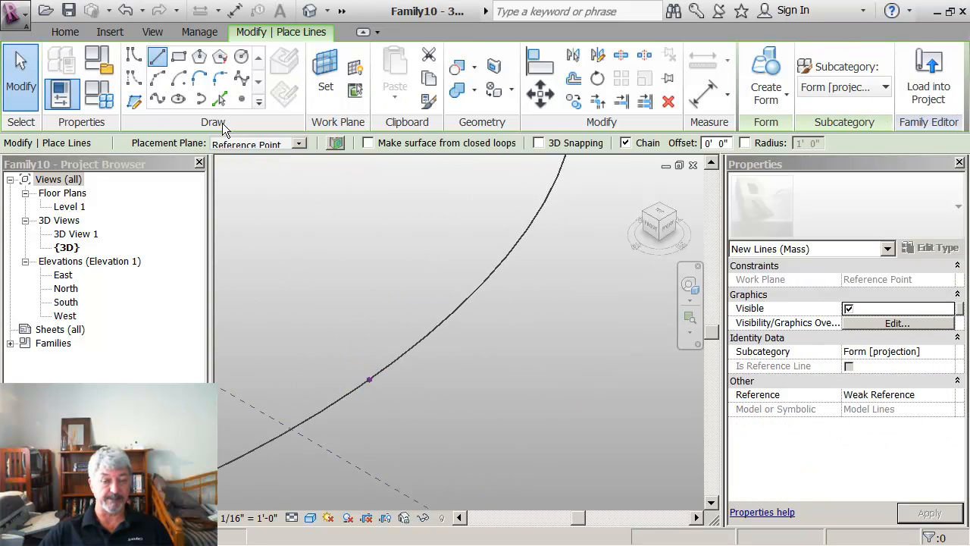
pyautogui.click(368, 378)
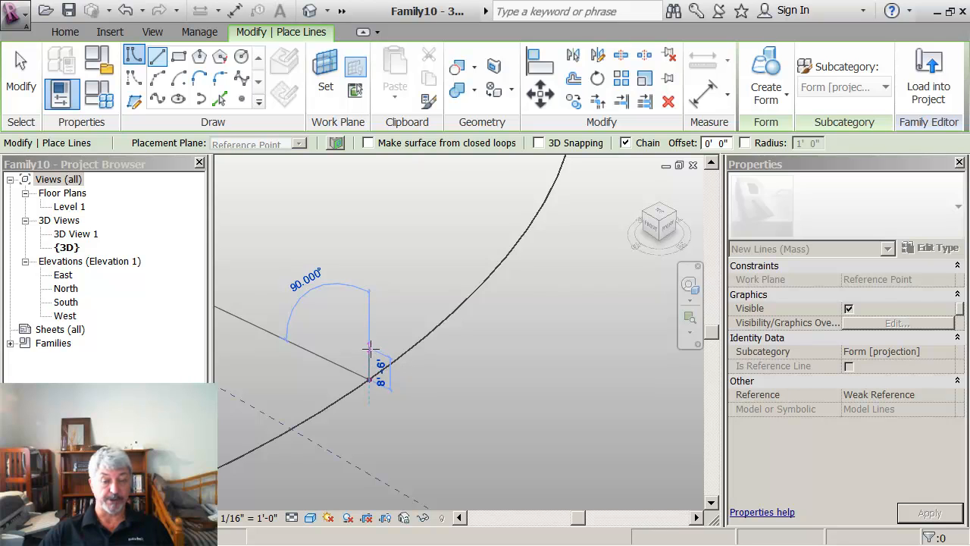
pyautogui.write('3')
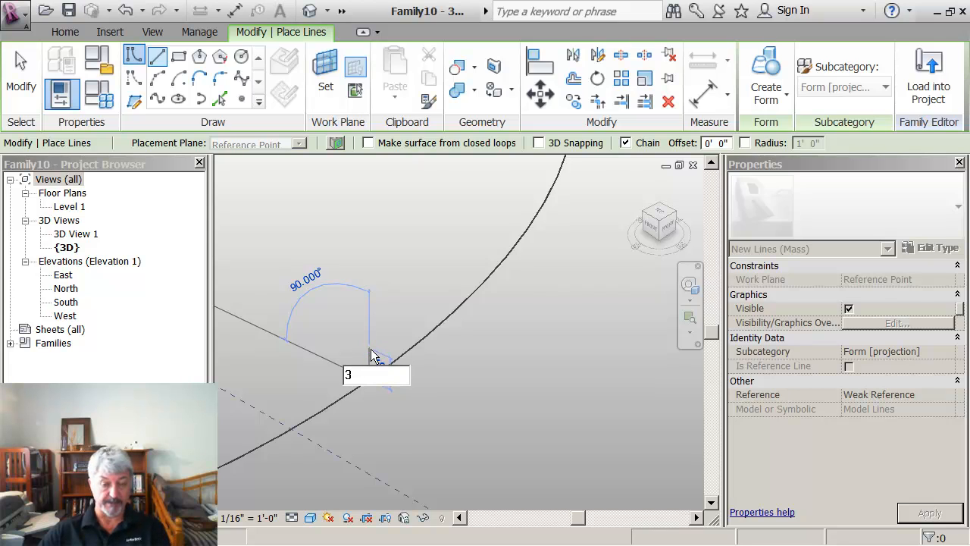
pyautogui.press('Return')
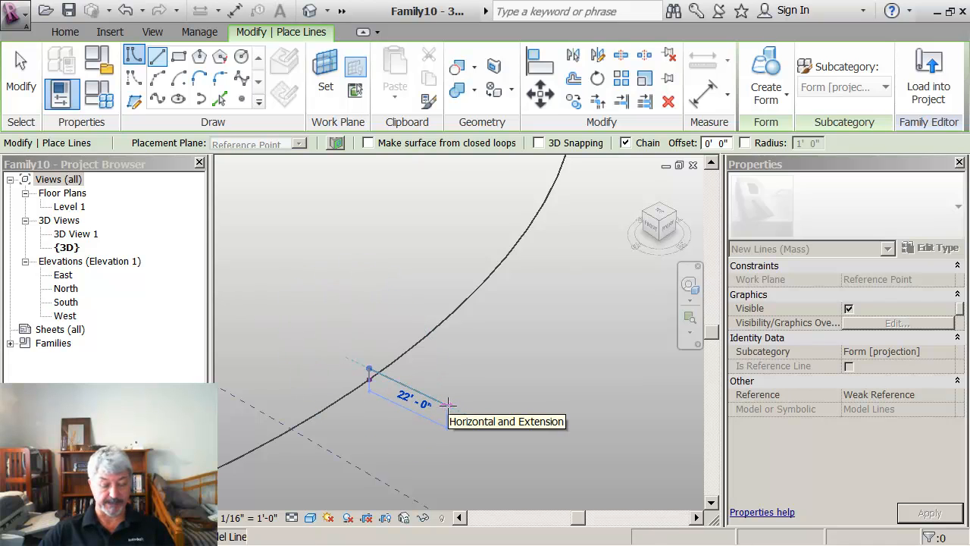
pyautogui.write('6')
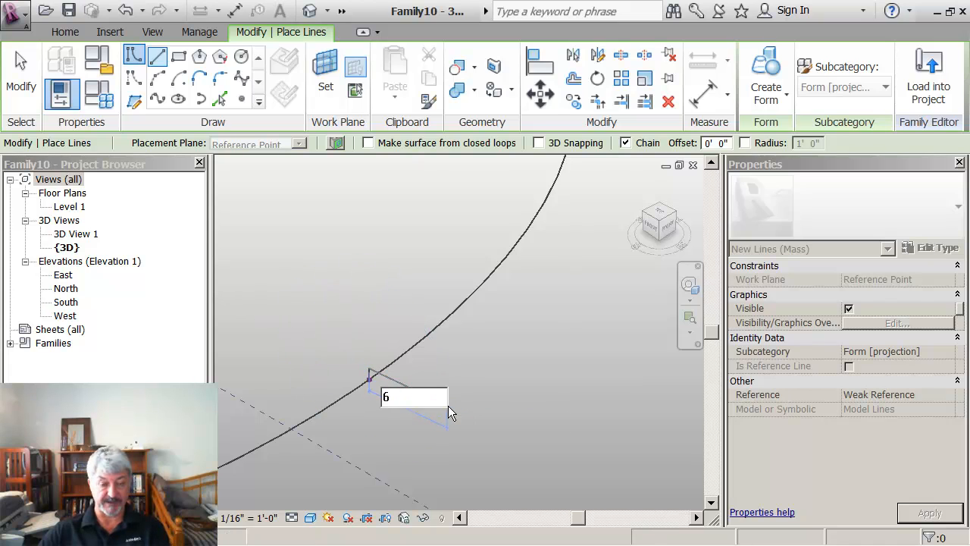
pyautogui.press('Return')
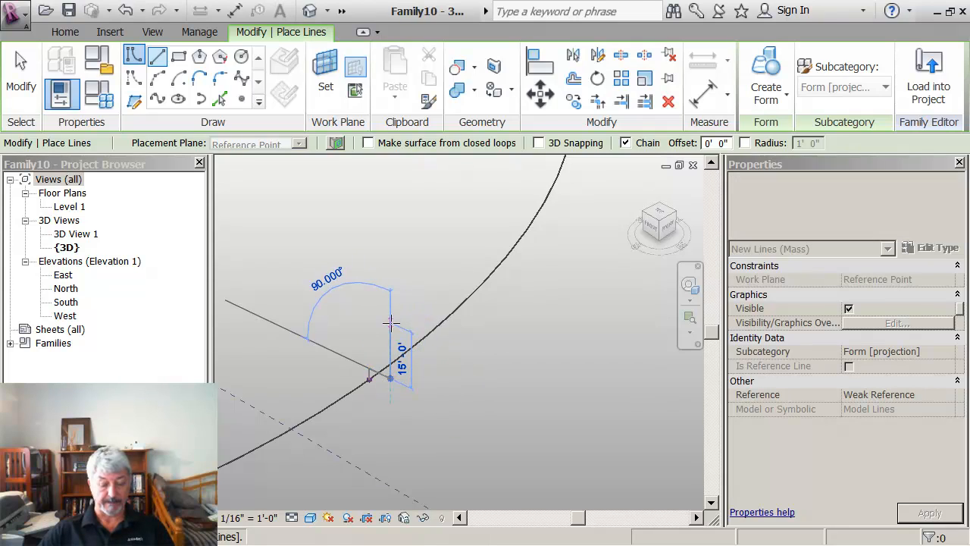
# Continue the stepped profile with two more 3' risers, each followed by a 6' horizontal tread
pyautogui.write('5')
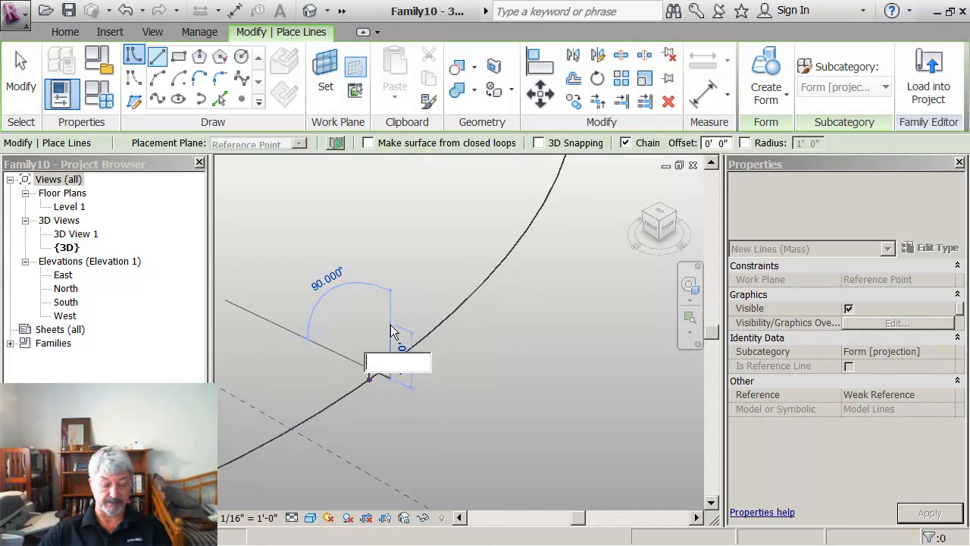
pyautogui.press('Return')
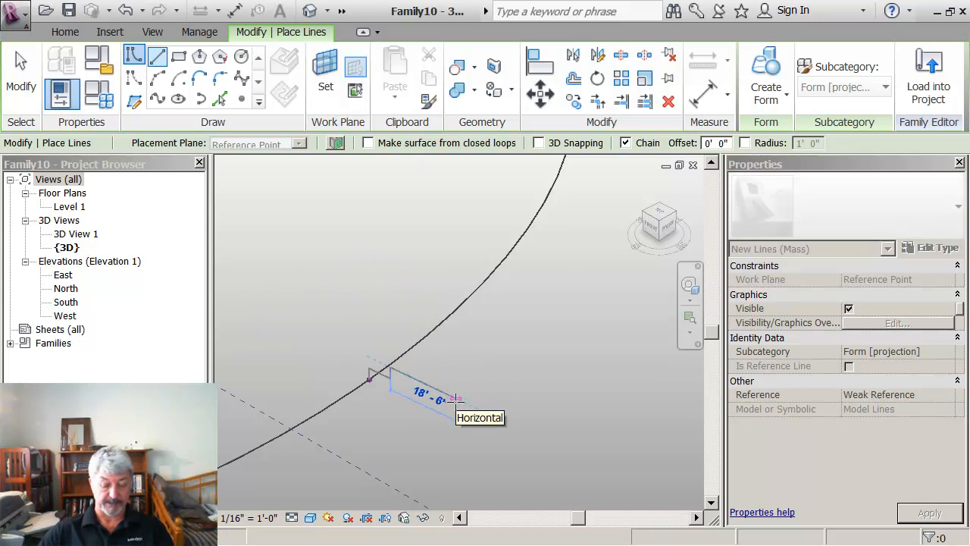
pyautogui.write('6')
pyautogui.press('Return')
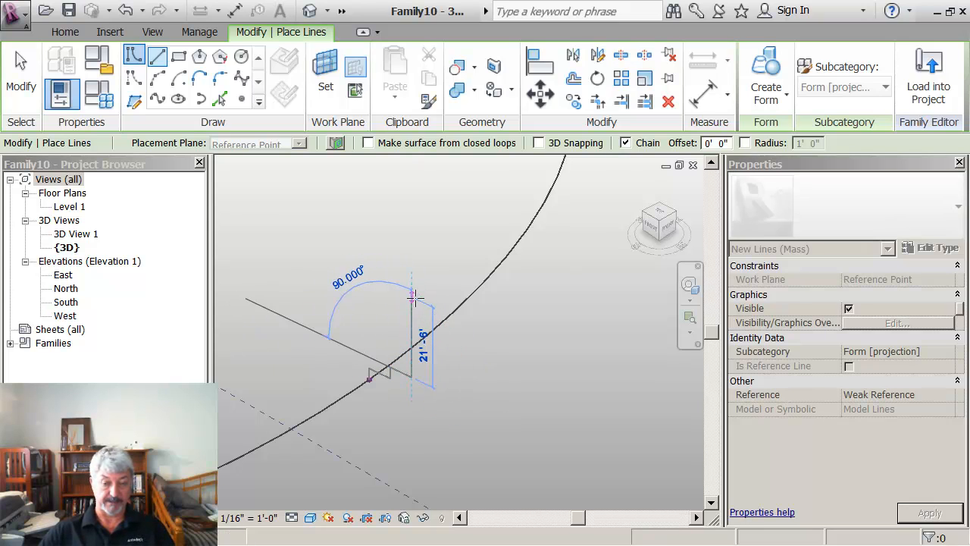
pyautogui.write('3')
pyautogui.press('Return')
pyautogui.press('Escape')
pyautogui.click(411, 368)
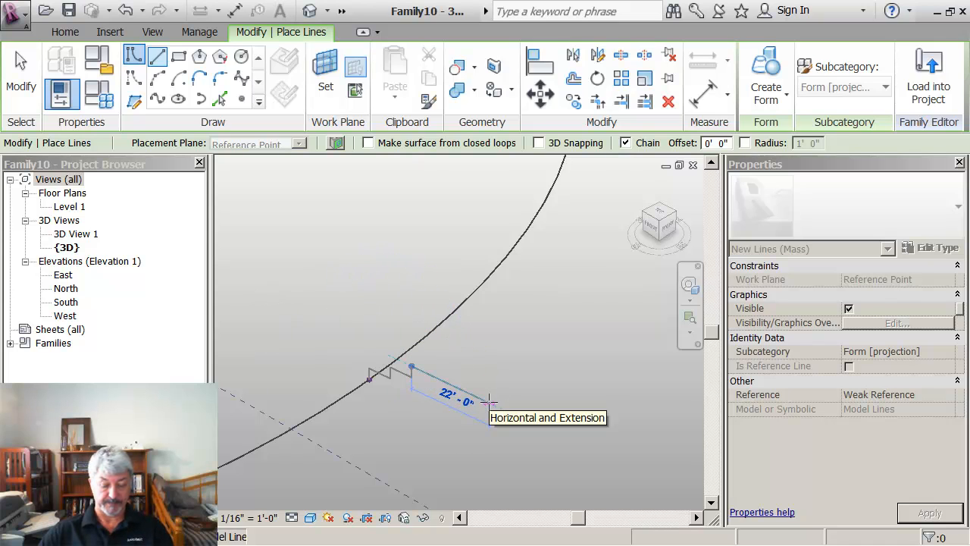
pyautogui.write('5')
pyautogui.press('Return')
# Close the profile with a line about 113' long outward, a steep line downward, and a line returning to the reference point
pyautogui.scroll(-2, 517, 428)
pyautogui.moveTo(516, 428); pyautogui.dragTo(451, 230, button='middle')
pyautogui.scroll(-2, 572, 220)
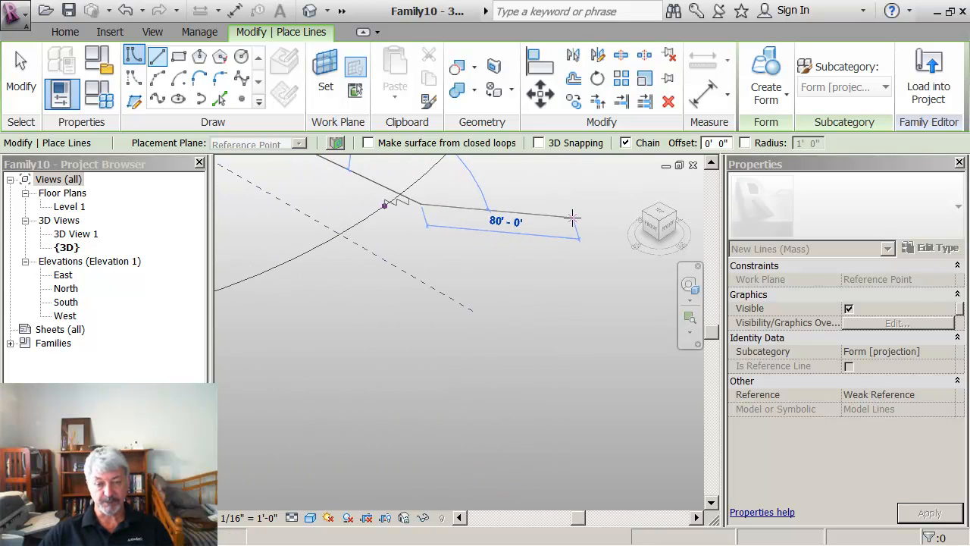
pyautogui.click(619, 200)
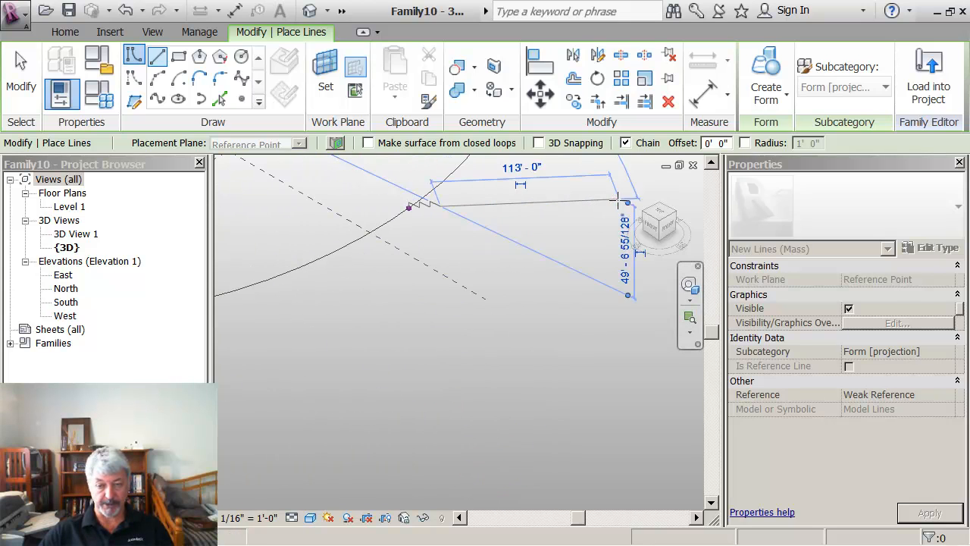
pyautogui.click(632, 310)
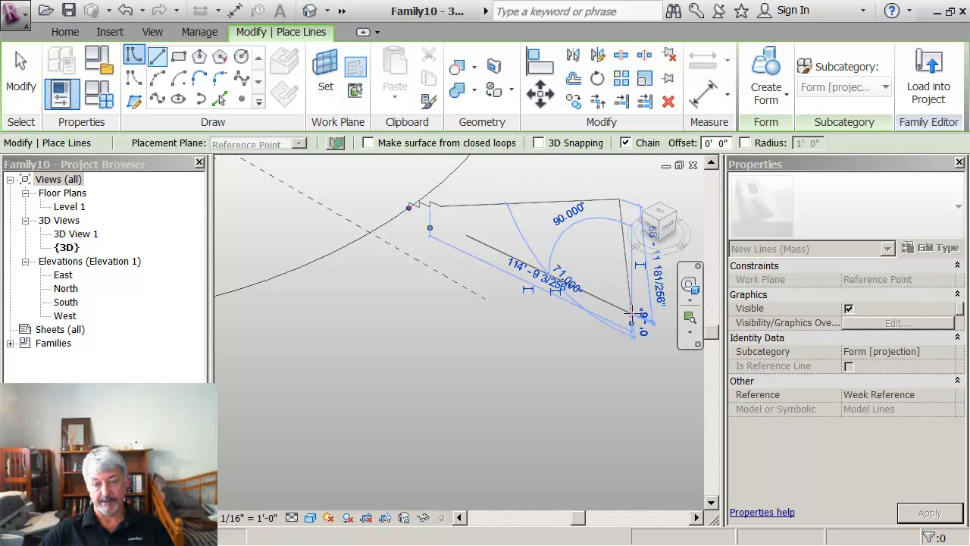
pyautogui.click(408, 207)
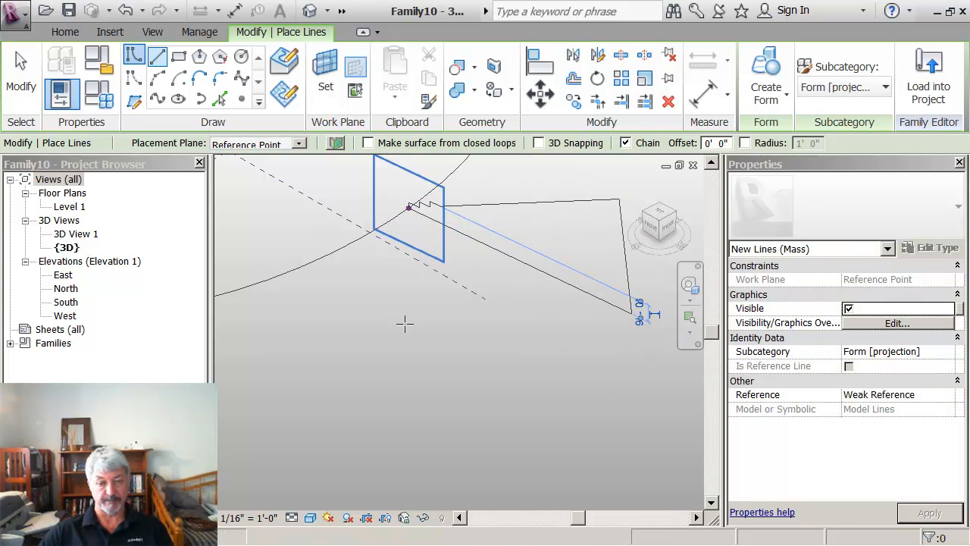
pyautogui.press('Escape')
pyautogui.press('Escape')
# Create a solid form from the ellipse path and the closed stepped profile
pyautogui.keyDown('shift'); pyautogui.moveTo(404, 324); pyautogui.dragTo(513, 301, button='middle'); pyautogui.keyUp('shift')
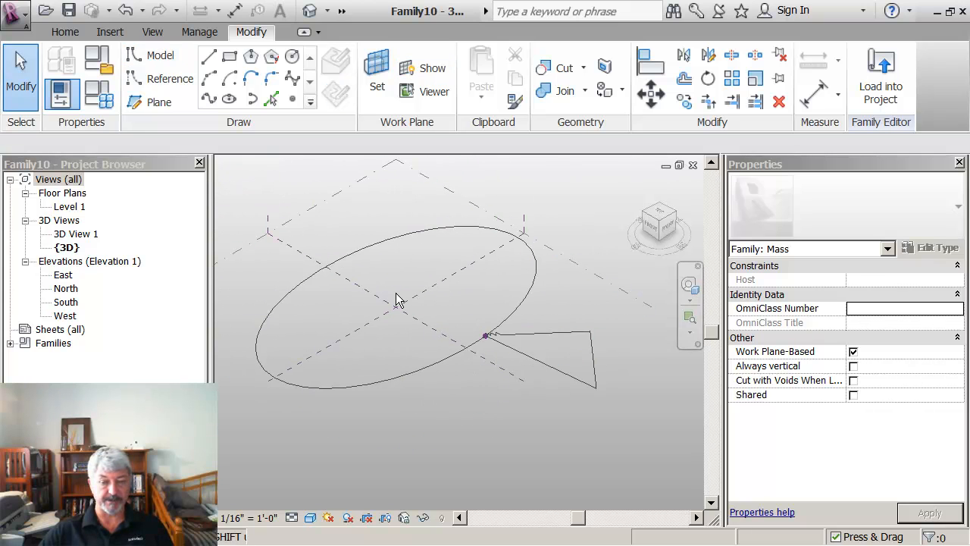
pyautogui.click(515, 315)
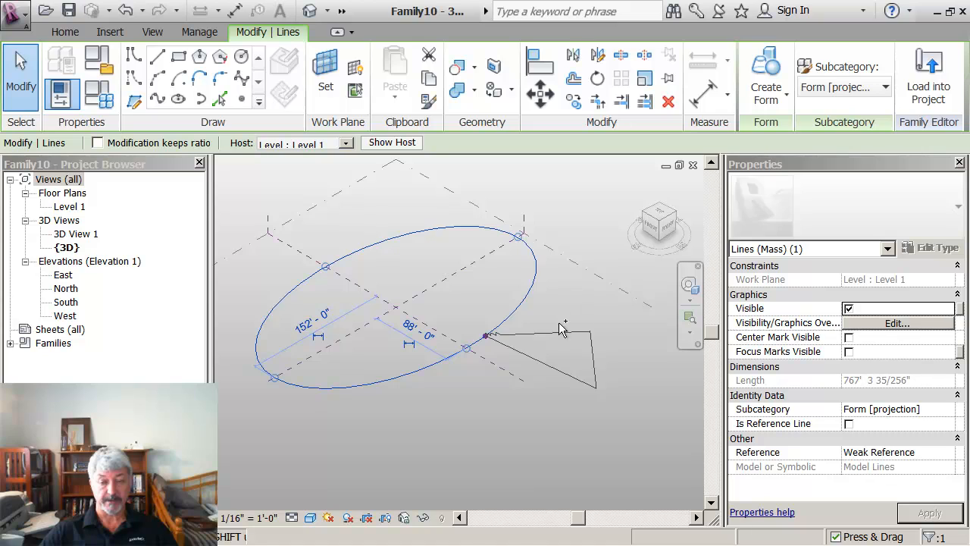
pyautogui.keyDown('ctrl'); pyautogui.click(556, 331); pyautogui.keyUp('ctrl')
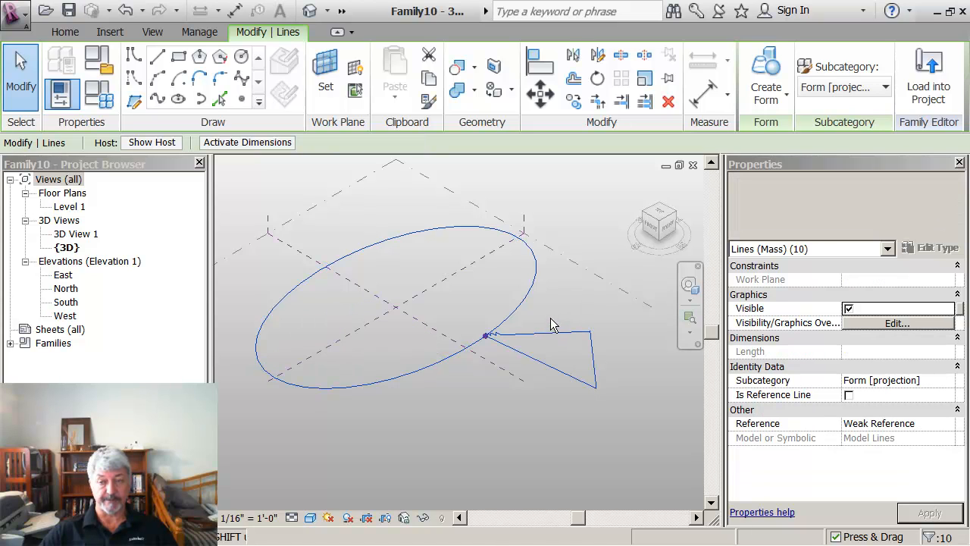
pyautogui.click(766, 101)
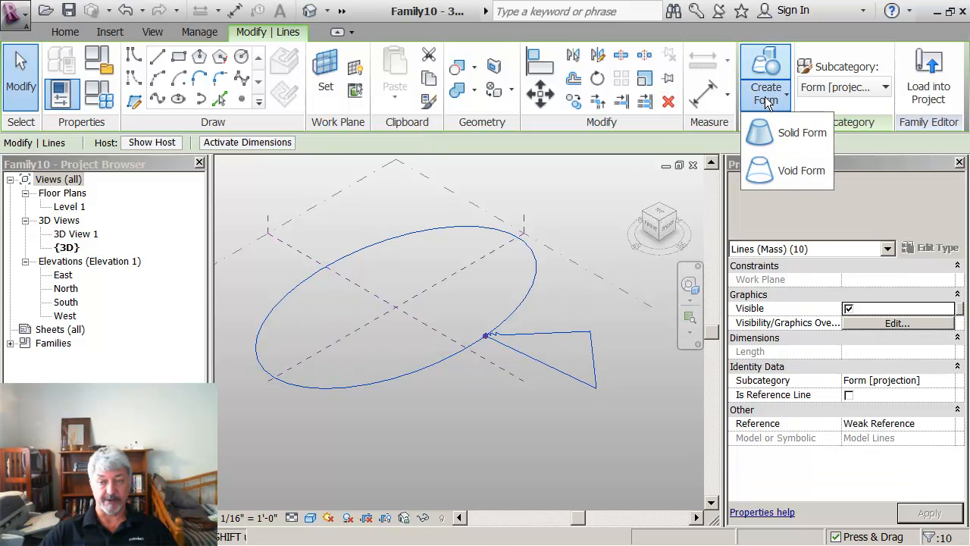
pyautogui.click(764, 127)
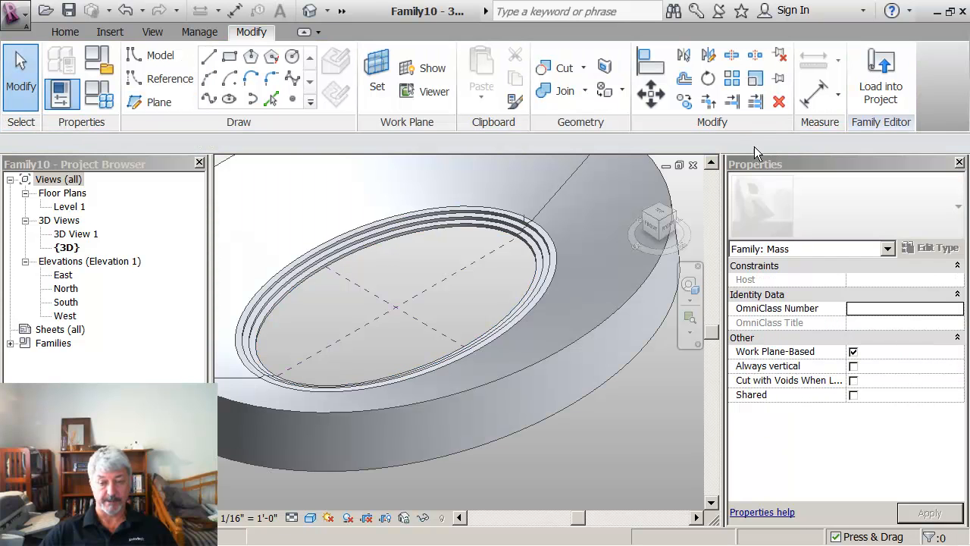
# Select the large sloped inner face of the form and turn on X-Ray mode
pyautogui.keyDown('shift'); pyautogui.moveTo(525, 489); pyautogui.dragTo(554, 450, button='middle'); pyautogui.keyUp('shift')
pyautogui.scroll(-3, 533, 434)
pyautogui.keyDown('shift'); pyautogui.moveTo(422, 285); pyautogui.dragTo(407, 223, button='middle'); pyautogui.keyUp('shift')
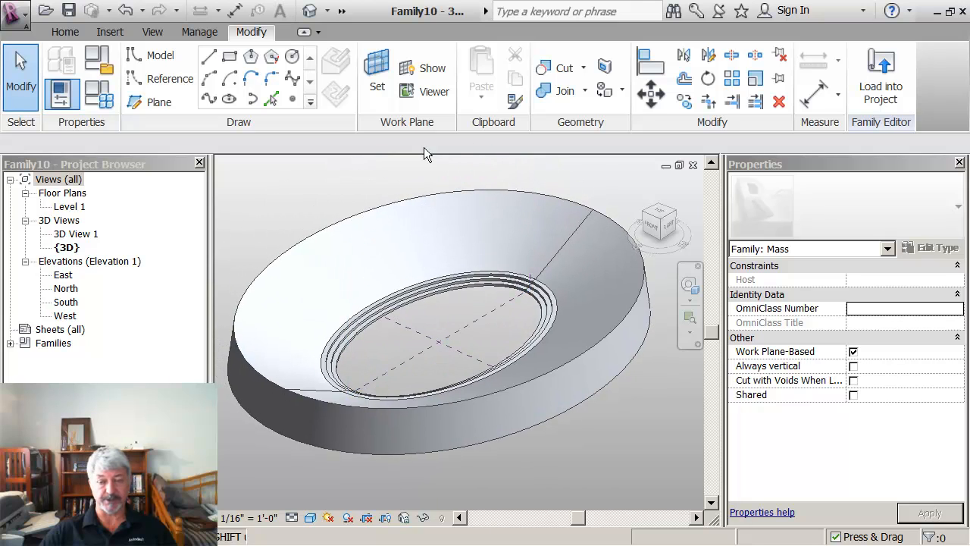
pyautogui.click(589, 335)
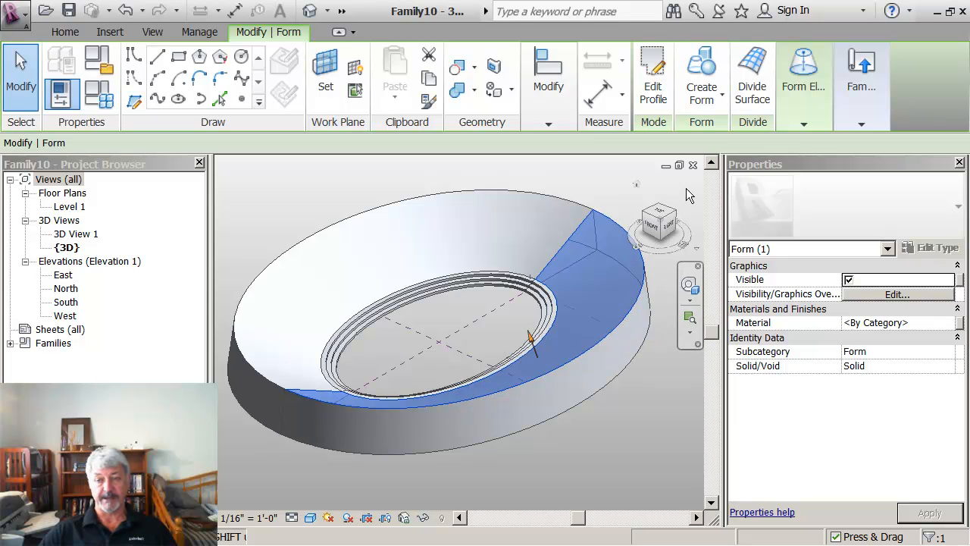
pyautogui.click(797, 119)
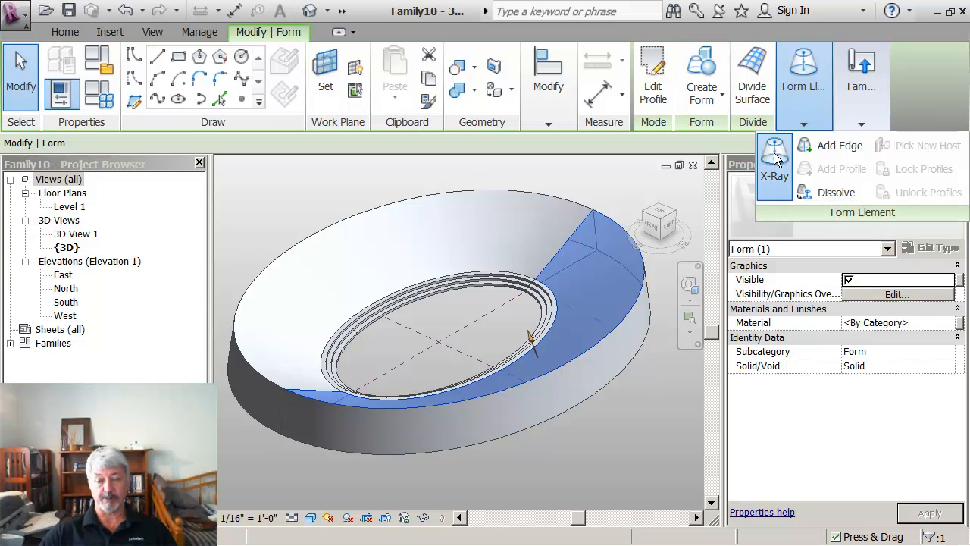
pyautogui.click(775, 159)
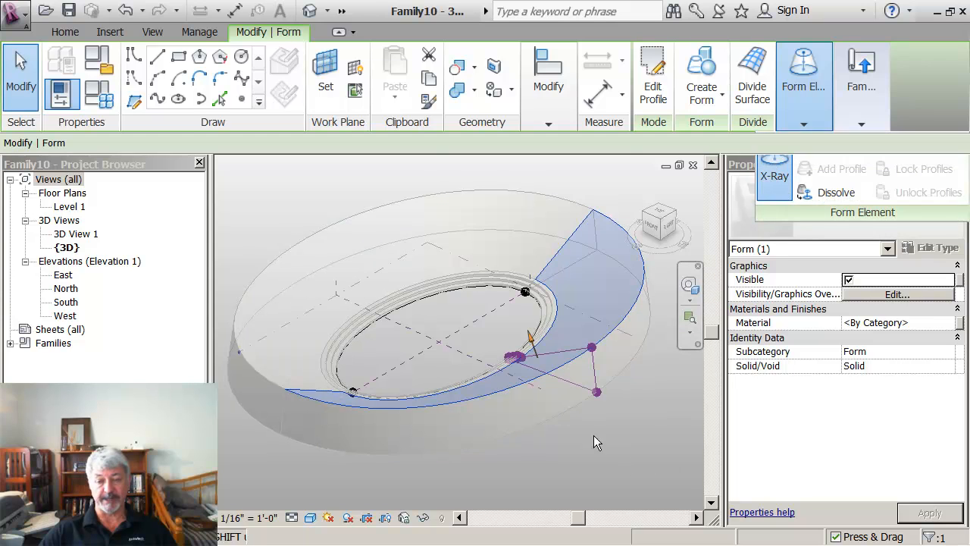
# Examine the vertices and edges of the stepped profile inside the form, from the inner risers to the outer wall
pyautogui.scroll(5, 553, 412)
pyautogui.scroll(5, 482, 316)
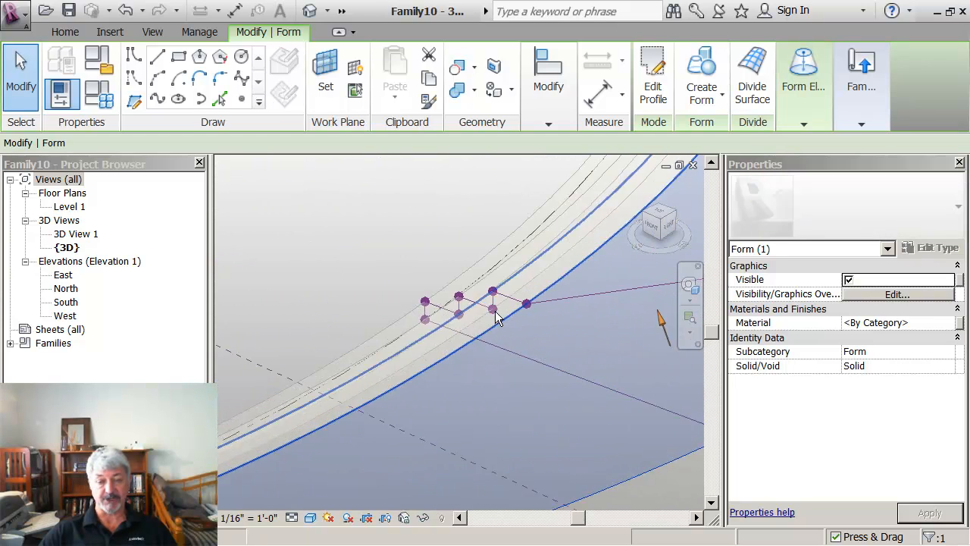
pyautogui.scroll(-5, 493, 310)
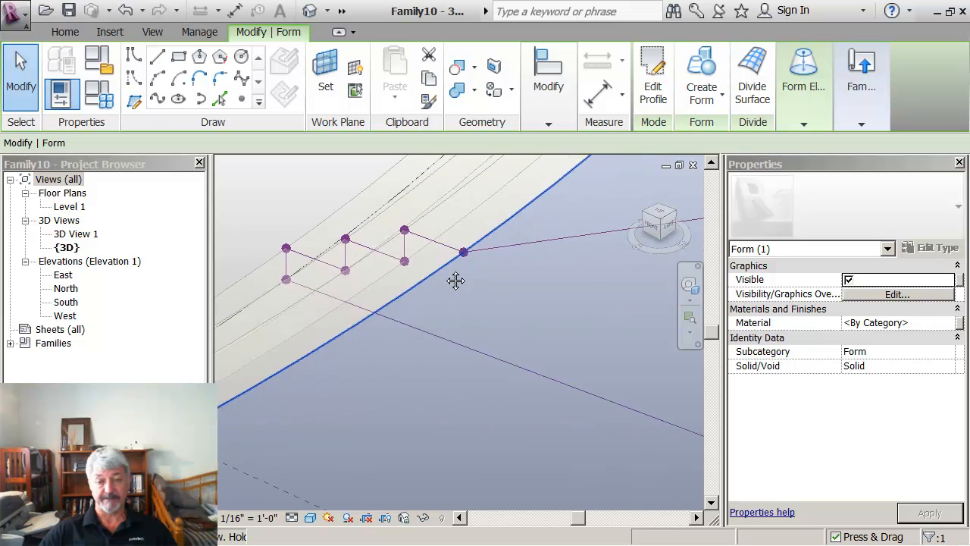
pyautogui.moveTo(481, 284); pyautogui.dragTo(463, 340, button='middle')
pyautogui.scroll(-3, 466, 306)
pyautogui.scroll(2, 453, 331)
pyautogui.scroll(2, 453, 330)
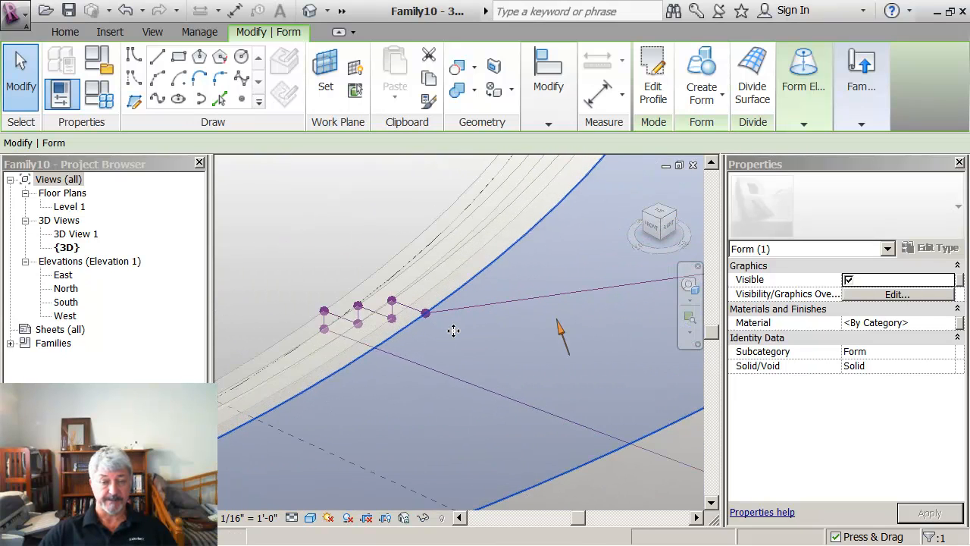
pyautogui.scroll(-3, 459, 344)
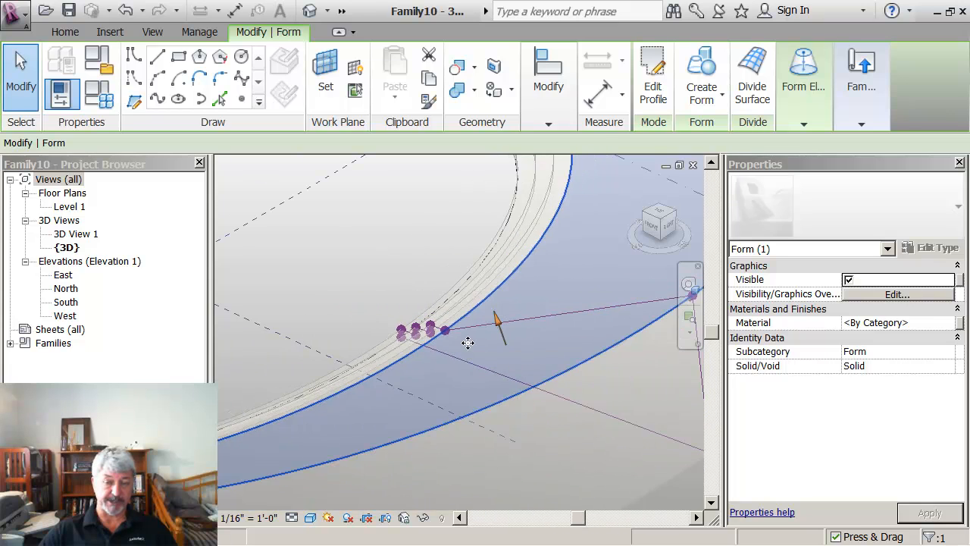
pyautogui.moveTo(460, 341); pyautogui.dragTo(392, 194, button='middle')
pyautogui.moveTo(505, 301); pyautogui.dragTo(418, 361, button='middle')
pyautogui.scroll(-1, 524, 300)
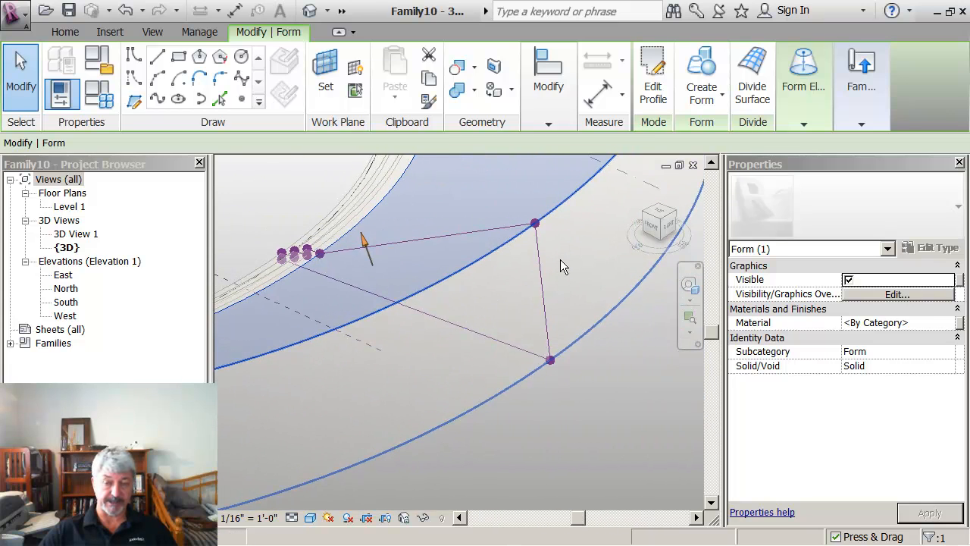
# Move the profile's upper outer vertex outward so that the form's outer wall leans away from the bowl
pyautogui.click(587, 352)
pyautogui.click(535, 223)
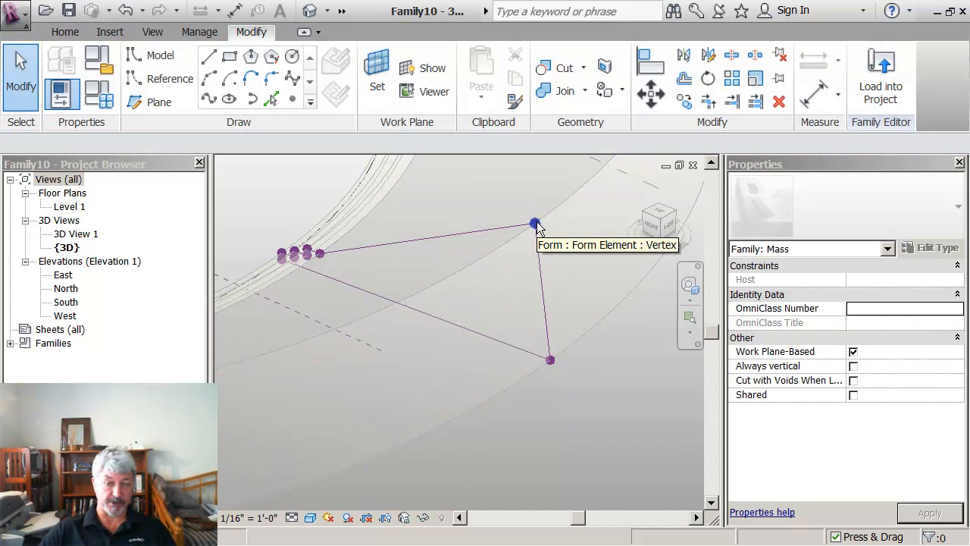
pyautogui.click(535, 224)
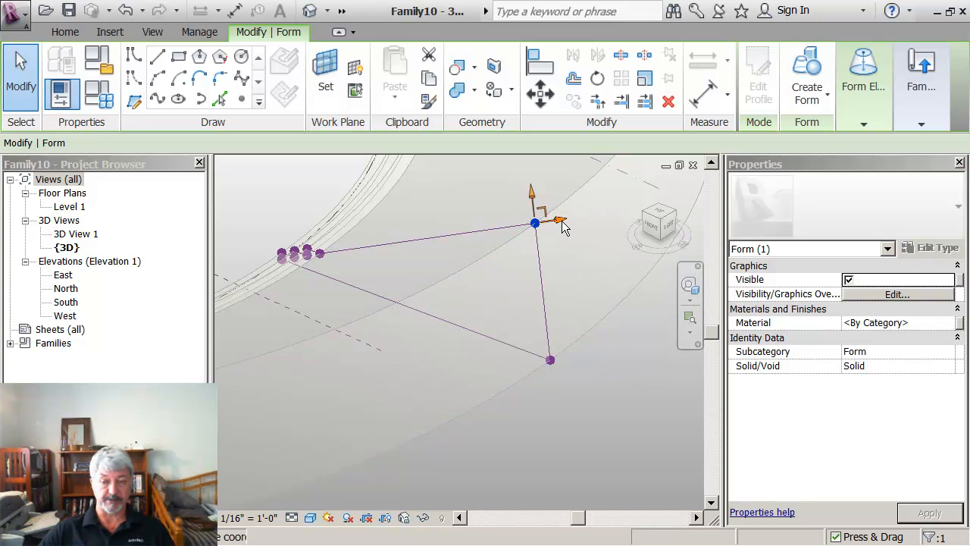
pyautogui.moveTo(563, 228); pyautogui.dragTo(628, 204)
pyautogui.scroll(-2, 566, 402)
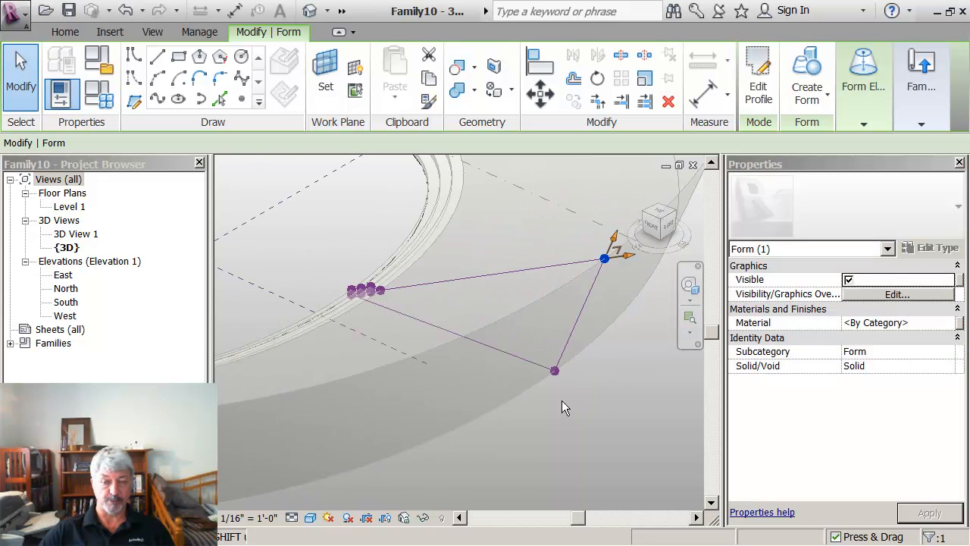
# Pull the upper outer vertex slightly back inward along the slope of the seating face, working from a near-front view
pyautogui.scroll(-4, 561, 400)
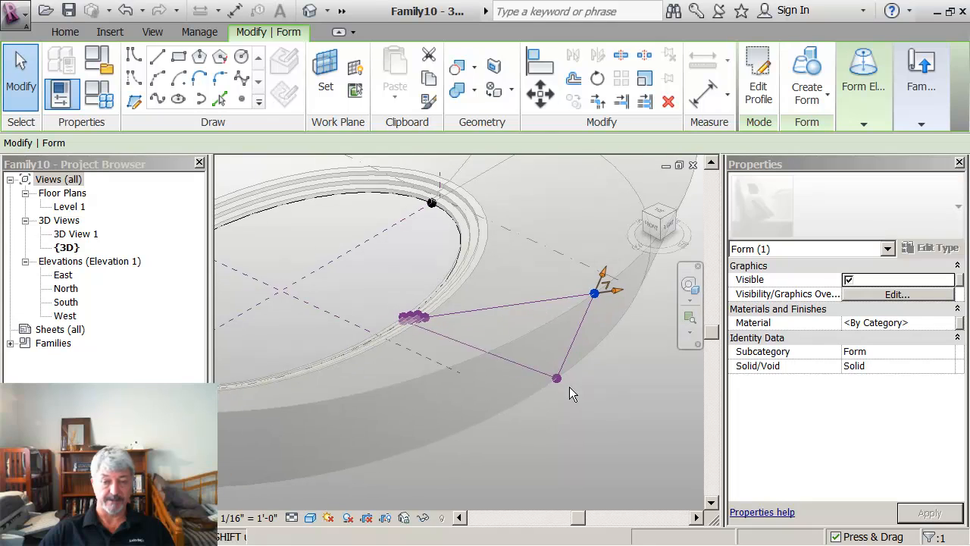
pyautogui.keyDown('shift'); pyautogui.moveTo(404, 284); pyautogui.dragTo(463, 215, button='middle'); pyautogui.keyUp('shift')
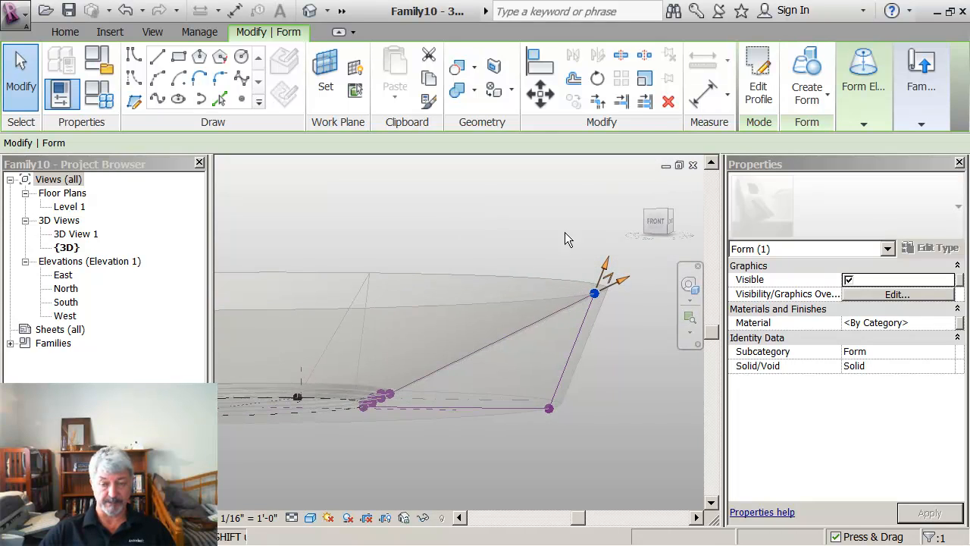
pyautogui.moveTo(627, 280); pyautogui.dragTo(602, 278)
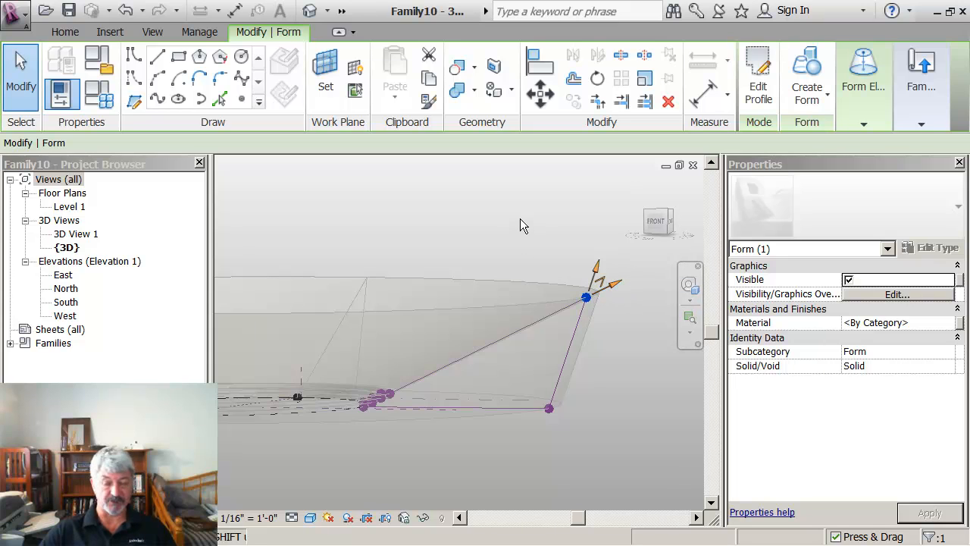
# Select the large sloped inner face, turn off X-Ray mode for the form, and clear the selection
pyautogui.keyDown('shift'); pyautogui.moveTo(520, 223); pyautogui.dragTo(479, 278, button='middle'); pyautogui.keyUp('shift')
pyautogui.scroll(-1, 426, 288)
pyautogui.moveTo(428, 291); pyautogui.dragTo(505, 360, button='middle')
pyautogui.click(465, 203)
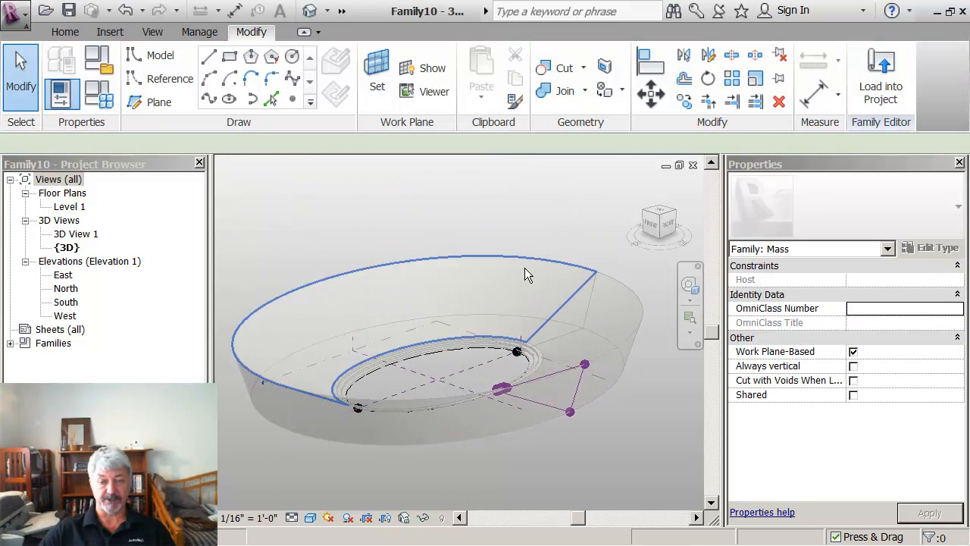
pyautogui.click(524, 267)
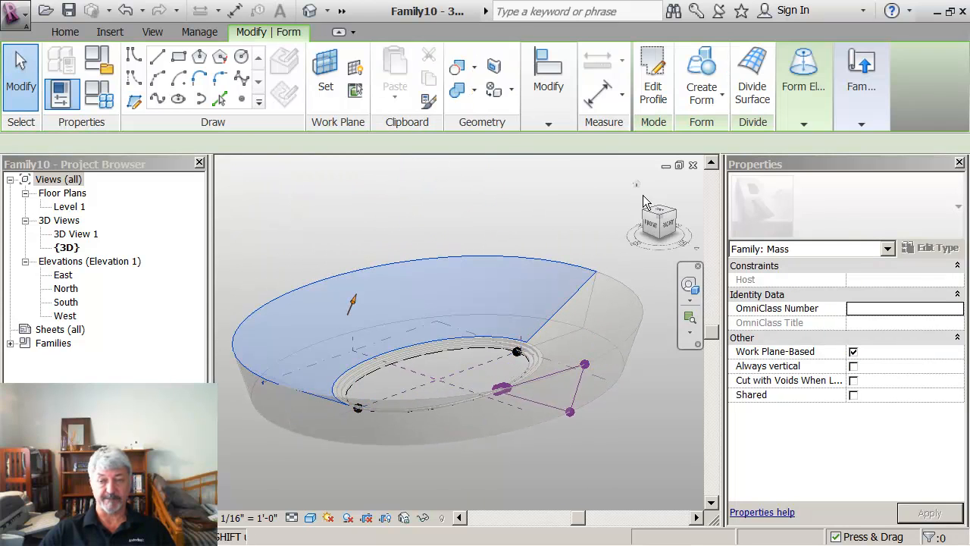
pyautogui.click(804, 122)
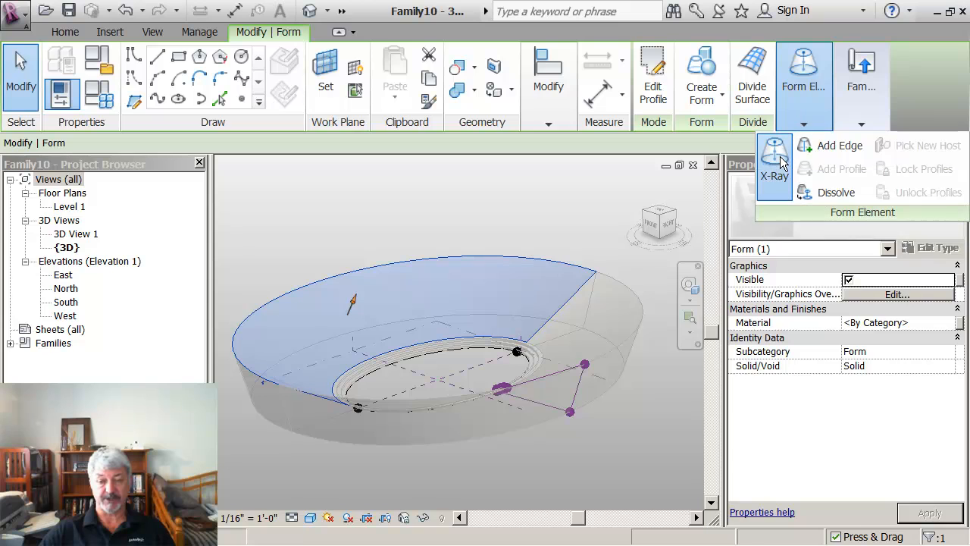
pyautogui.click(774, 159)
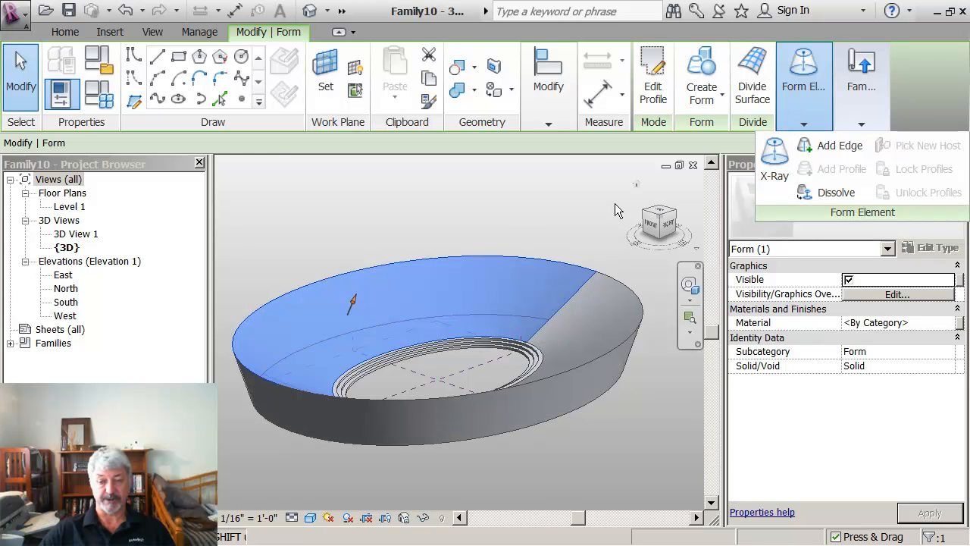
pyautogui.click(507, 211)
pyautogui.moveTo(499, 214); pyautogui.dragTo(498, 233, button='middle')
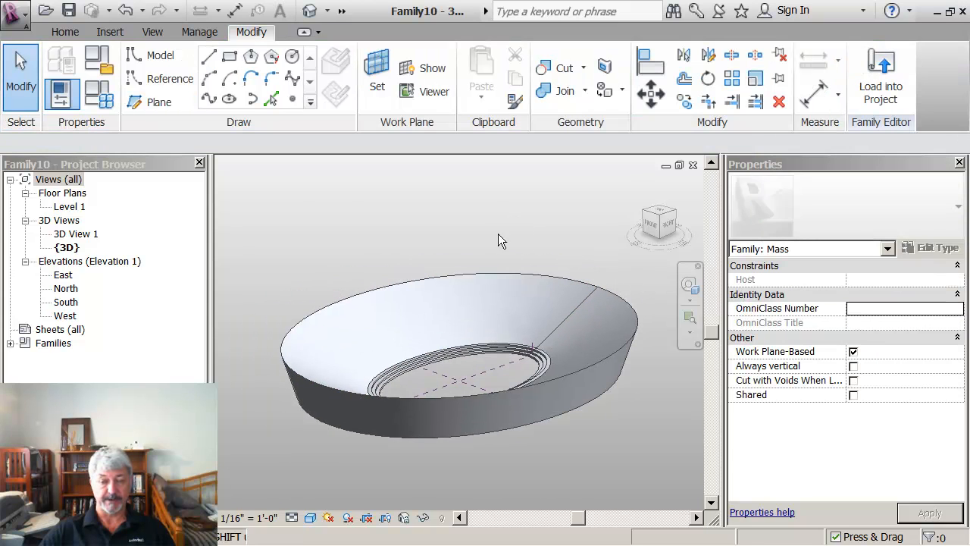
pyautogui.keyDown('shift'); pyautogui.moveTo(519, 318); pyautogui.dragTo(538, 347, button='middle'); pyautogui.keyUp('shift')
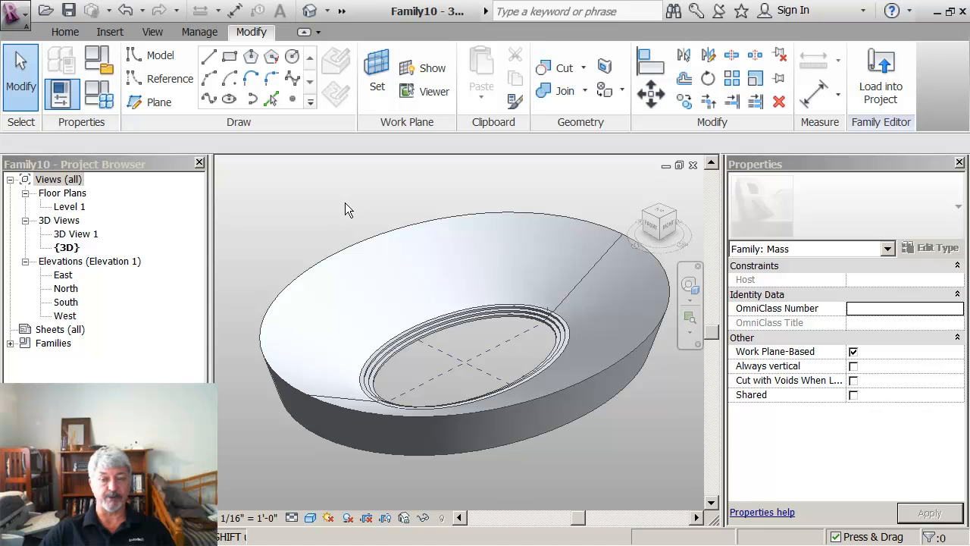